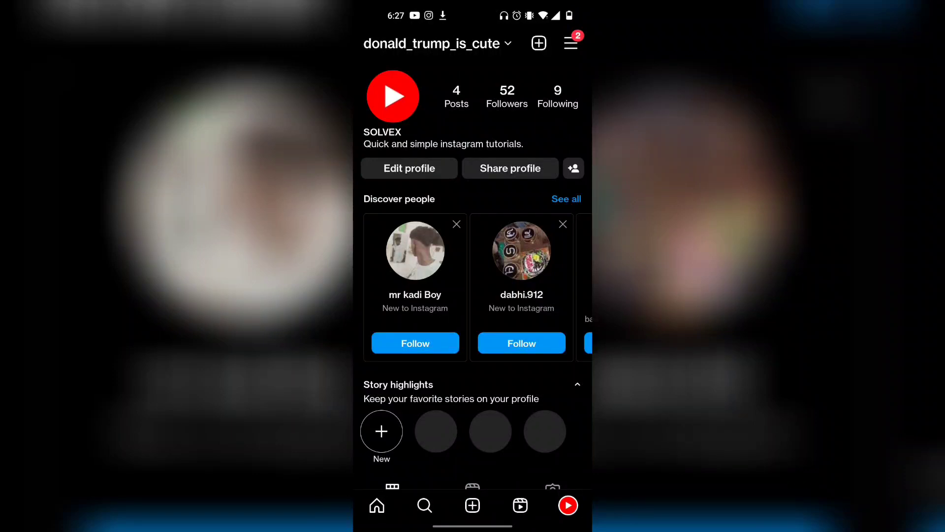
Pull down on the Instagram profile page to refresh it
left_click_drag(472, 221, 472, 369)
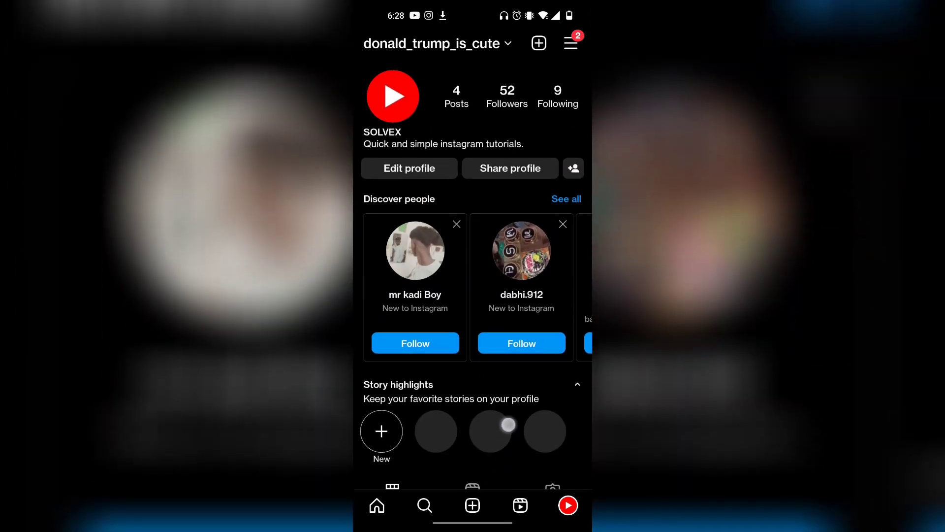
Clear all background apps from the recent apps overview
left_click_drag(473, 524, 473, 296)
left_click_drag(407, 295, 533, 296)
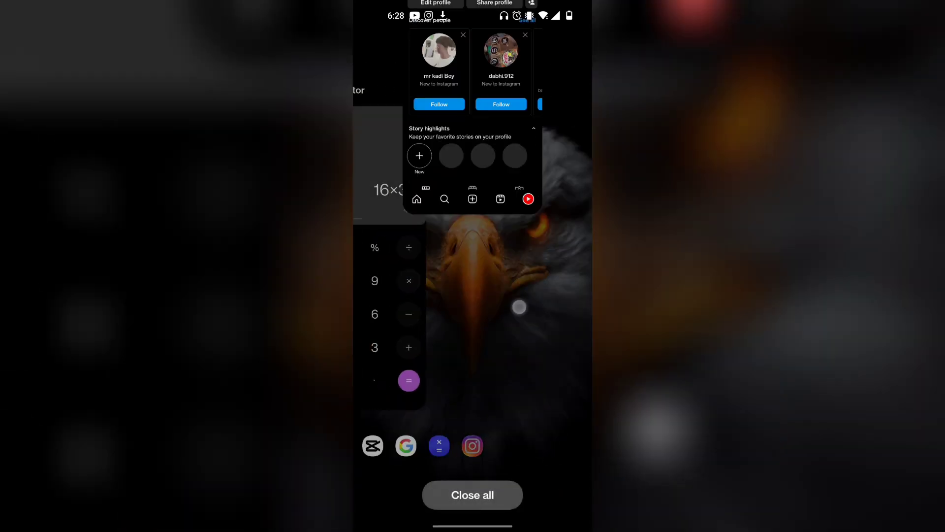
left_click(473, 493)
Relaunch Instagram from the Social folder, view the profile, then return to another home page
left_click(473, 229)
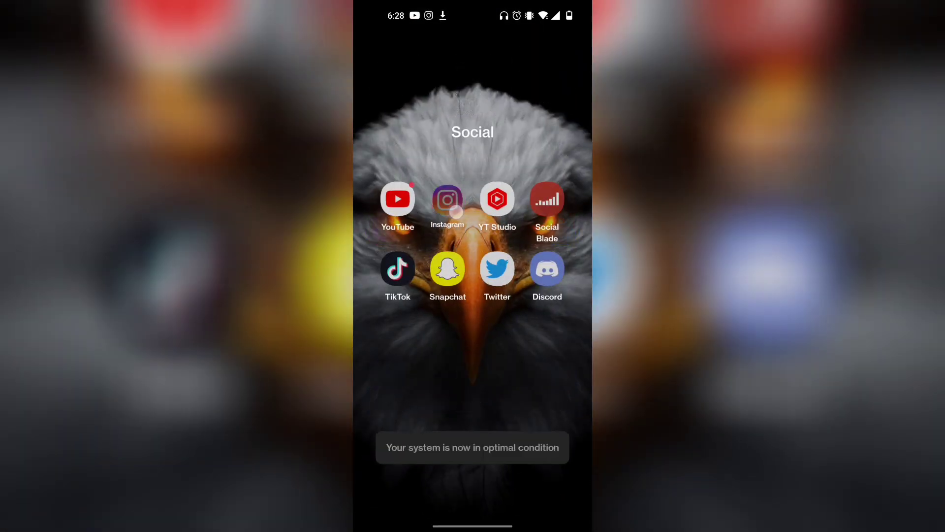
left_click(451, 199)
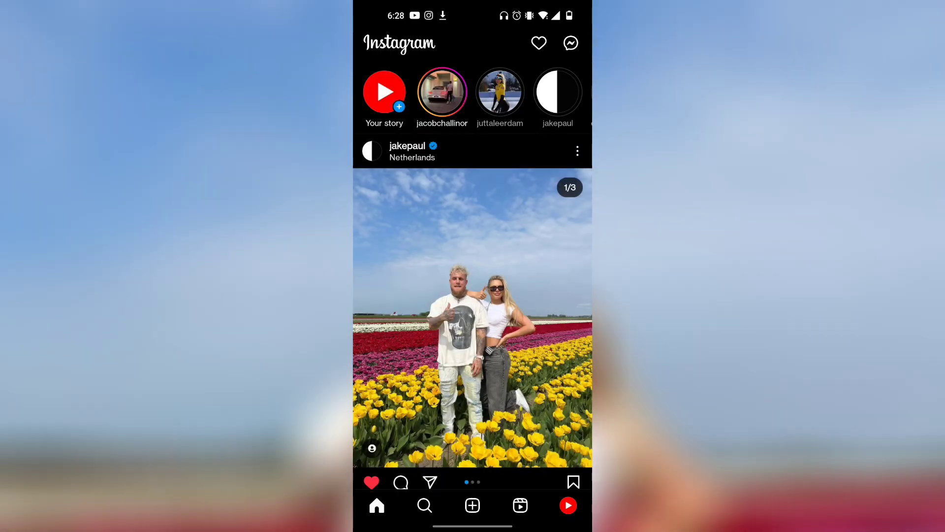
left_click(568, 505)
left_click_drag(473, 524, 473, 295)
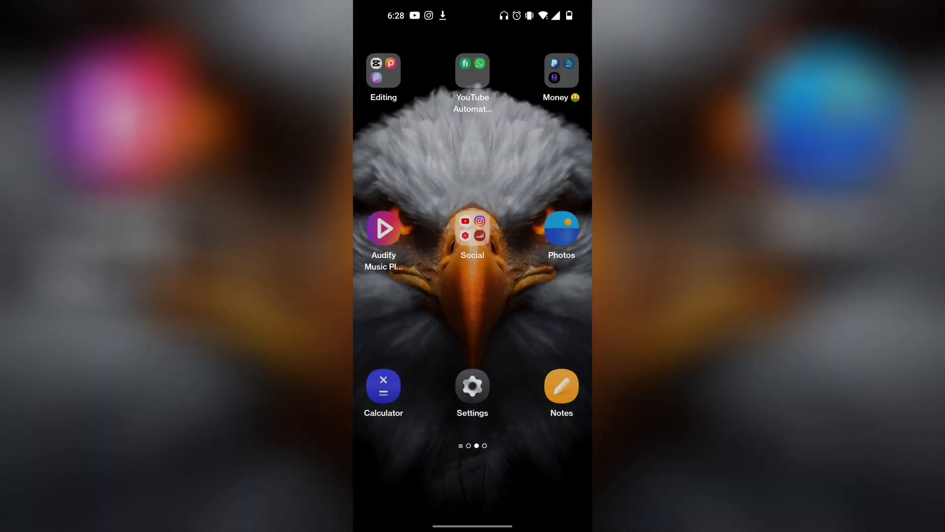
left_click_drag(532, 296, 399, 296)
Find Instagram in Google Play Store from search history and open it from its listing
left_click(561, 385)
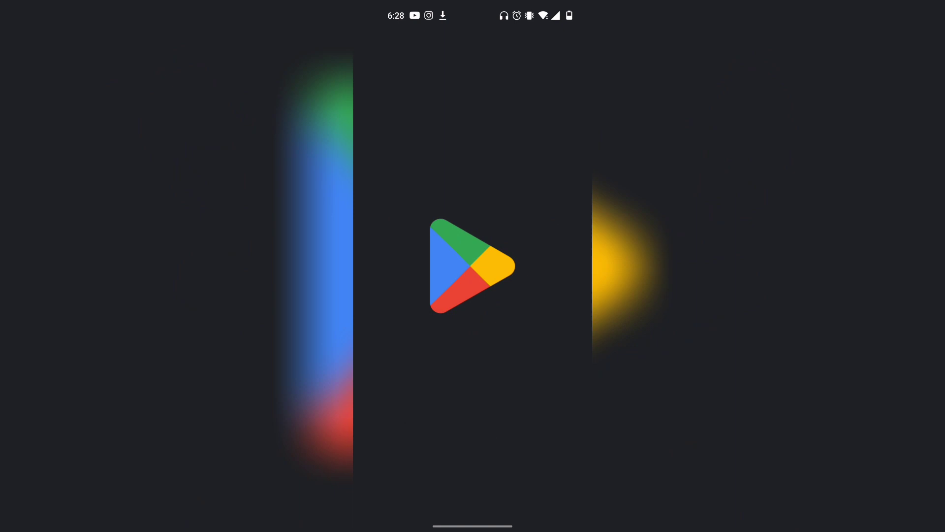
left_click(422, 119)
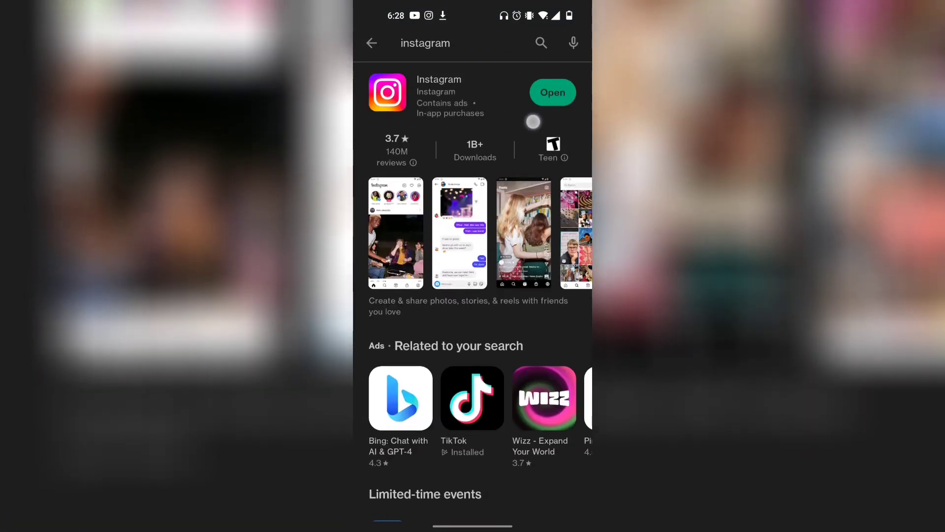
left_click_drag(528, 120, 496, 151)
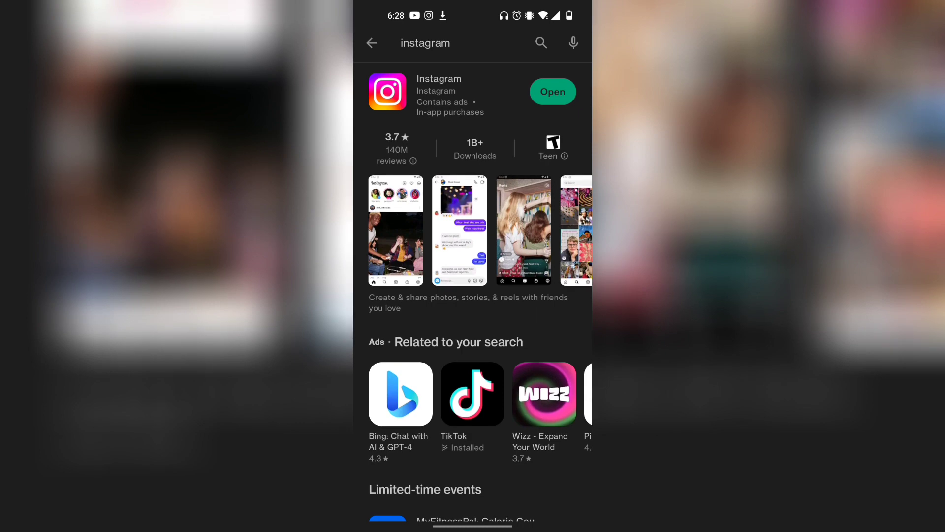
left_click(553, 91)
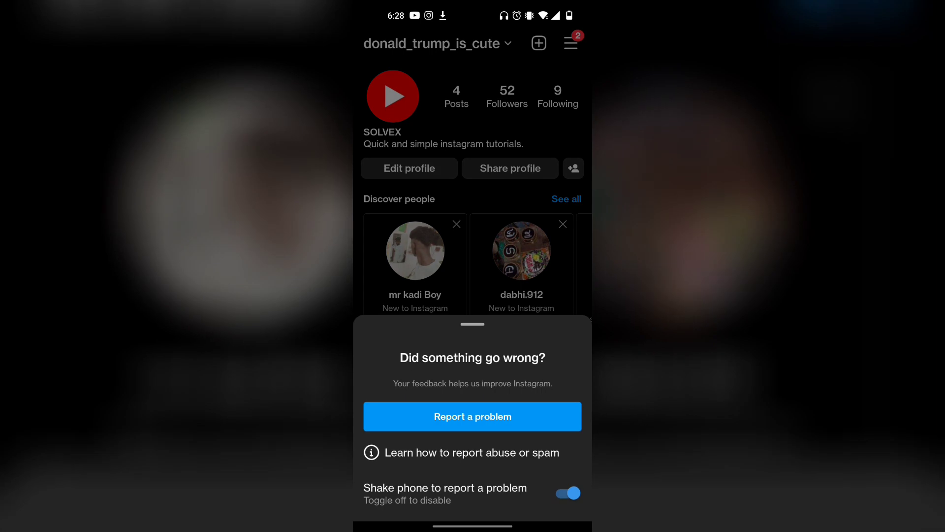
Start a Report a problem with screenshot included, and edit the message requesting another code
left_click(473, 416)
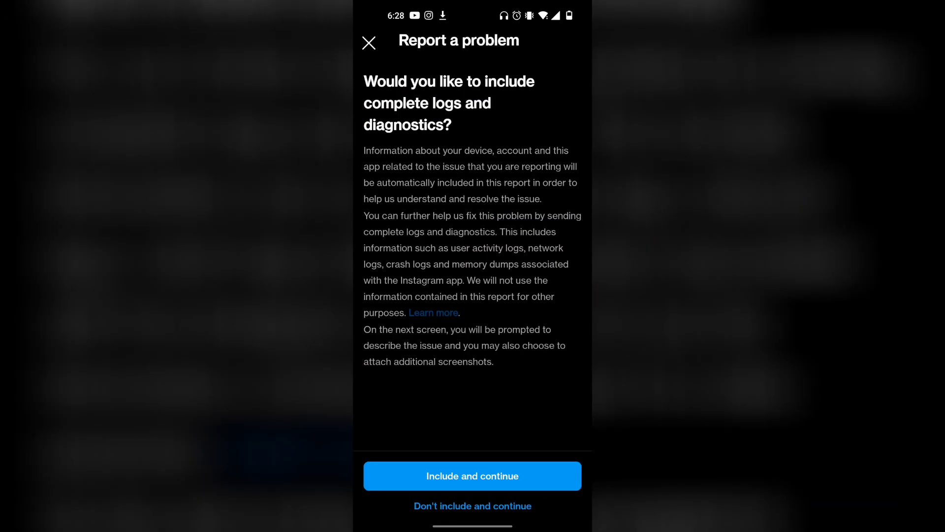
left_click(502, 478)
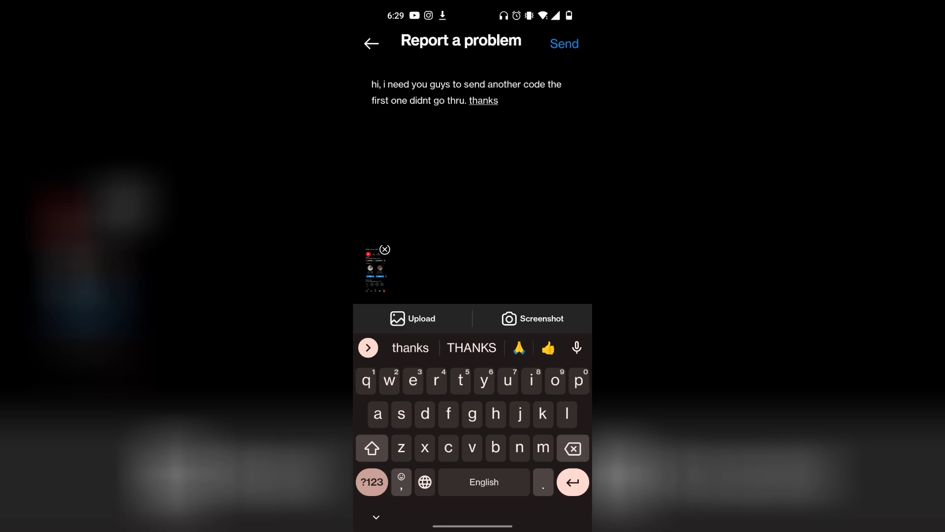
left_click_drag(550, 87, 504, 85)
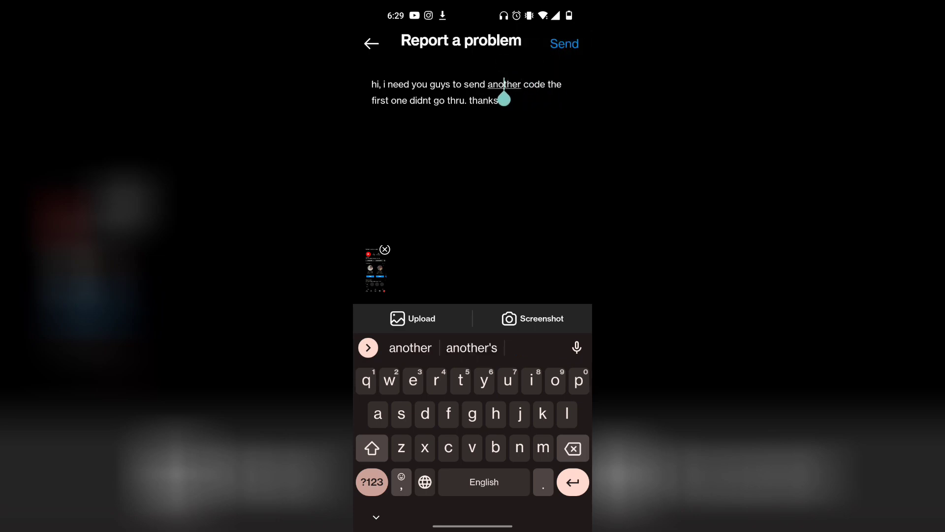